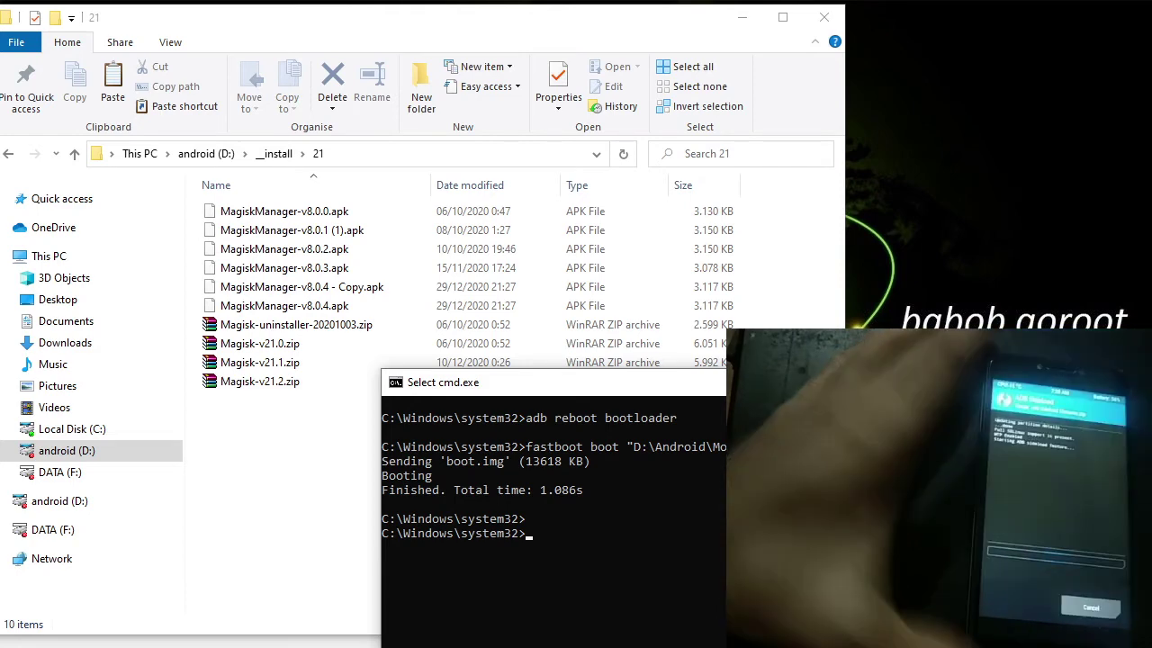
Move the command prompt window so the Magisk file list is uncovered, and clear its output with cls
left_click_drag(809, 389, 441, 423)
type("cl")
type("s")
key("Return")
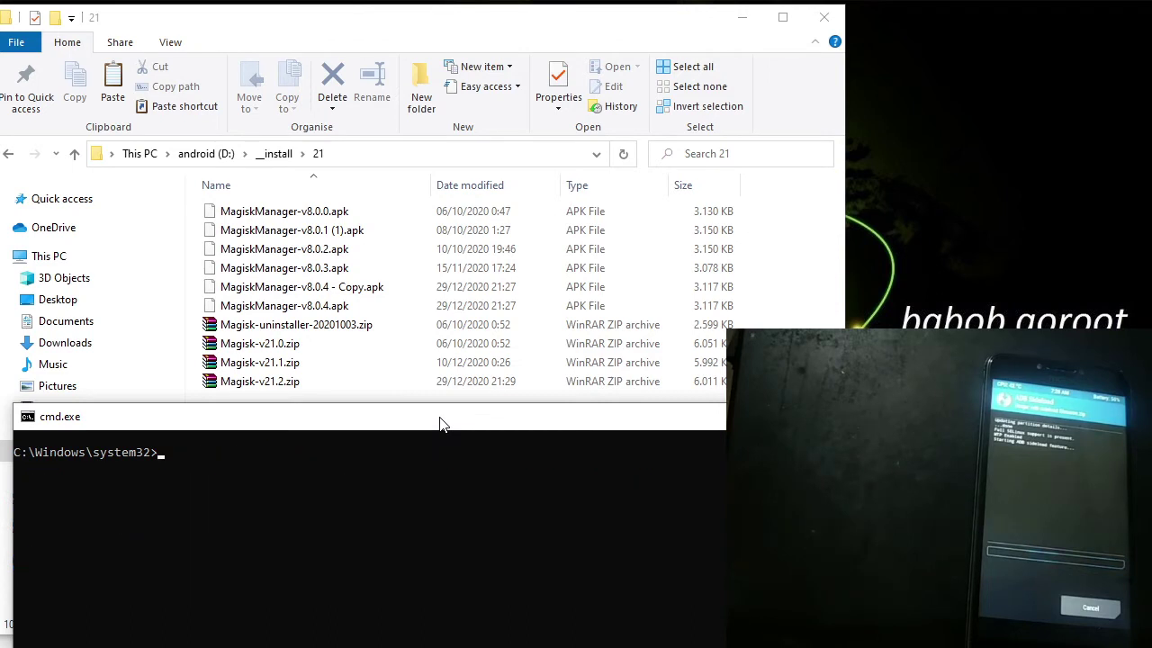
Sideload D:\__install\21\Magisk-v21.2.zip to the phone by running adb sideload in the command prompt
type("fas")
key("BackSpace")
key("BackSpace")
key("BackSpace")
type("adb sideload")
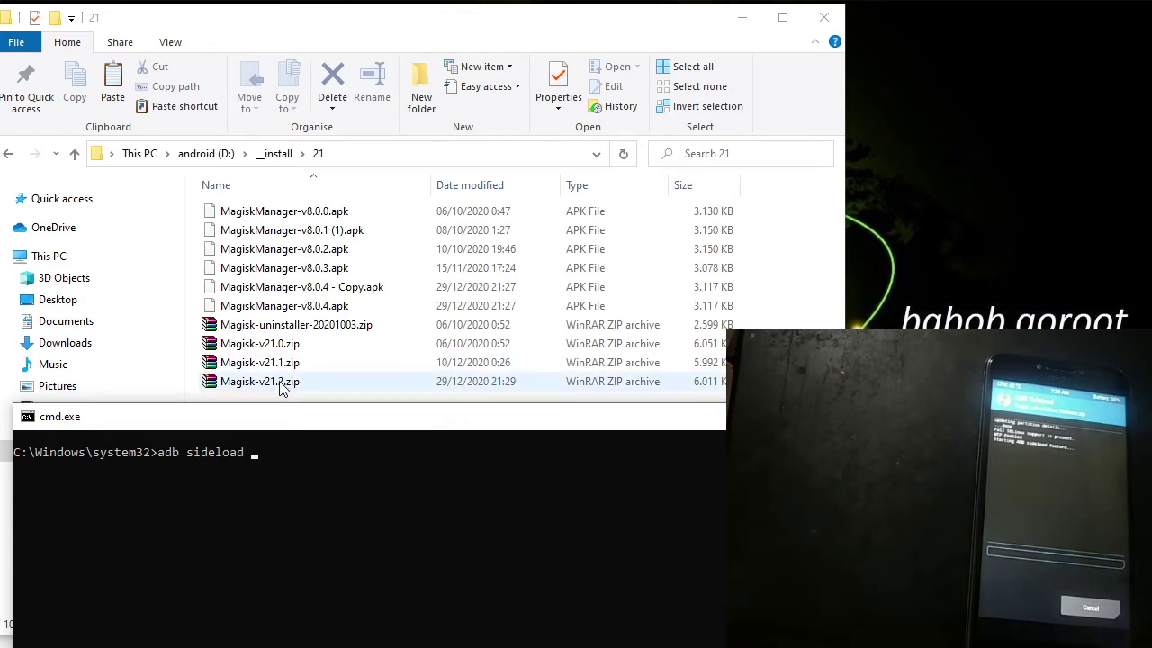
left_click_drag(288, 387, 366, 472)
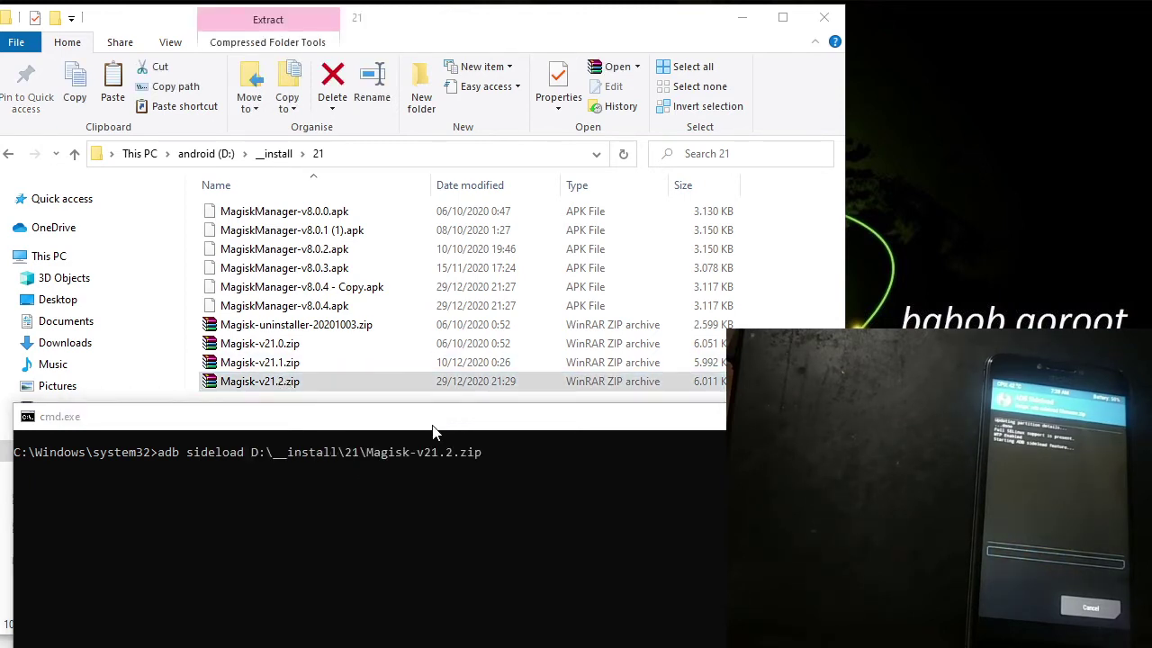
key("Return")
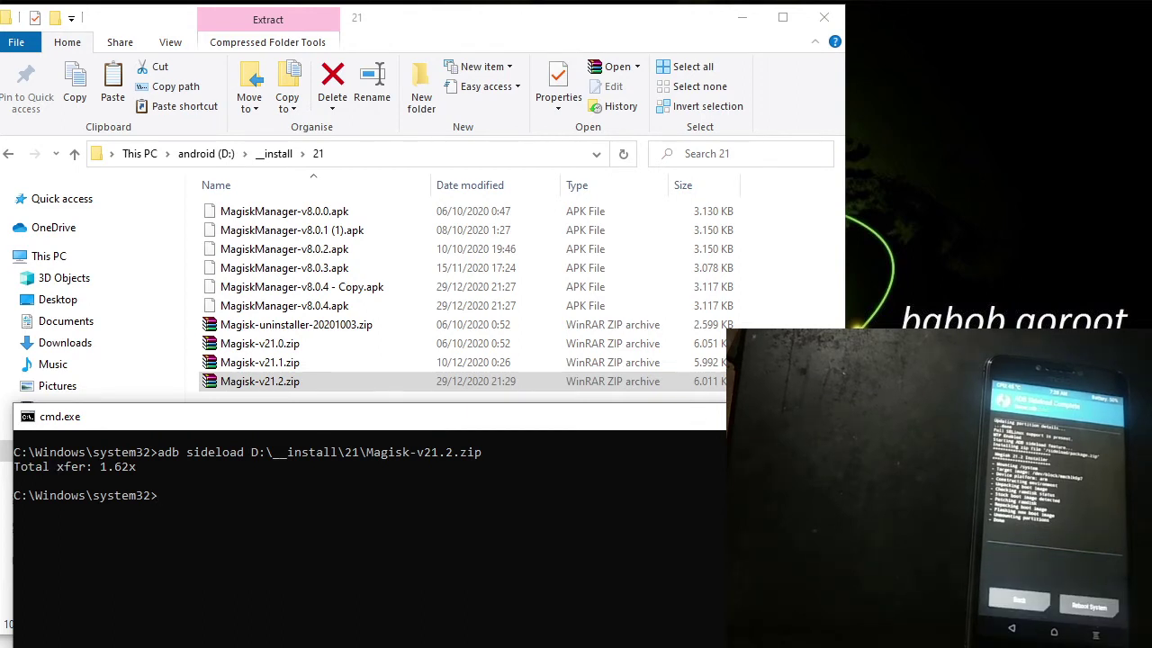
Clear the desktop by dismissing the command prompt, minimizing the folder 21 window and closing Device Manager
left_click(810, 415)
left_click(742, 17)
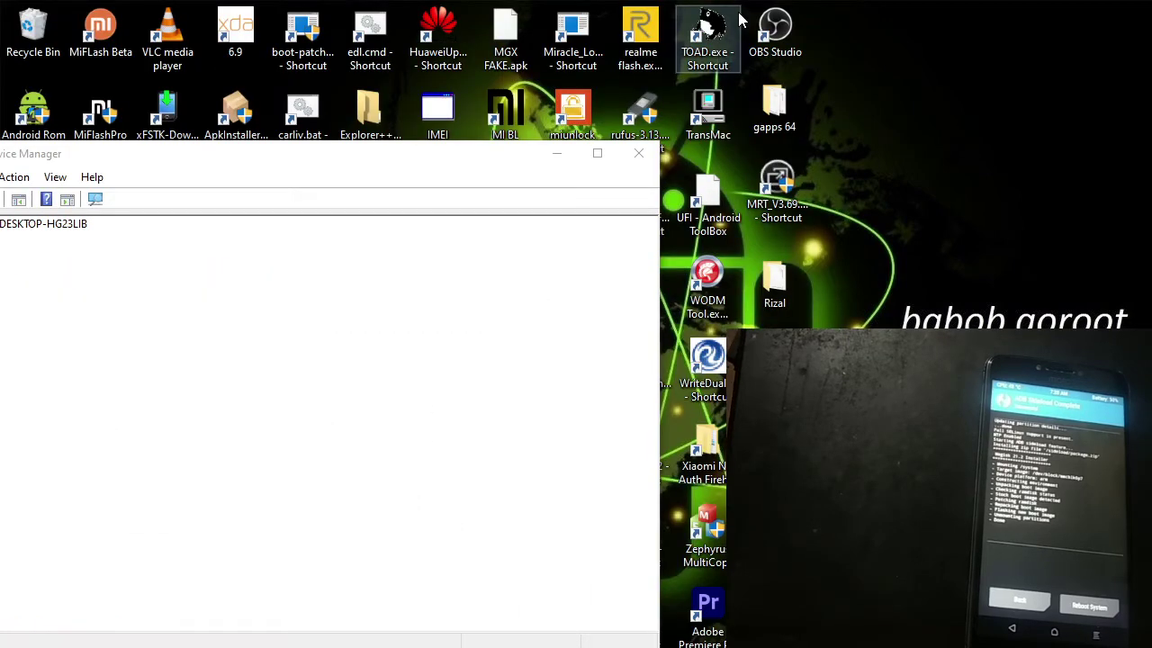
left_click(637, 153)
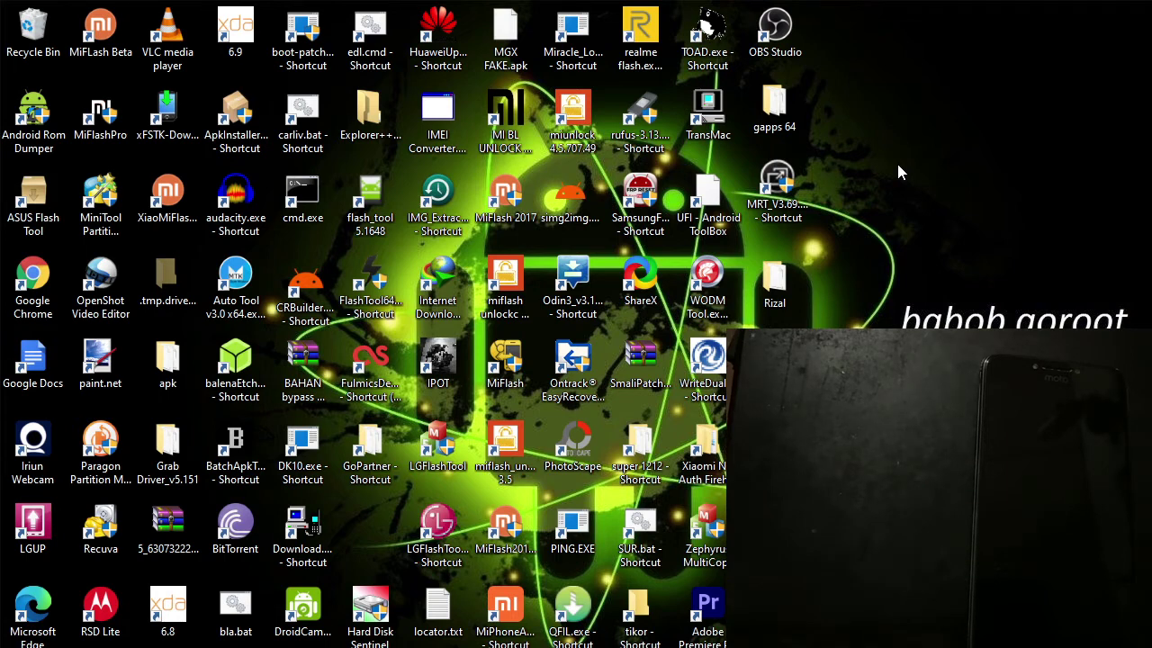
Restore the folder 21 window and delete the duplicate file MagiskManager-v8.0.4 - Copy.apk
mouse_move(230, 644)
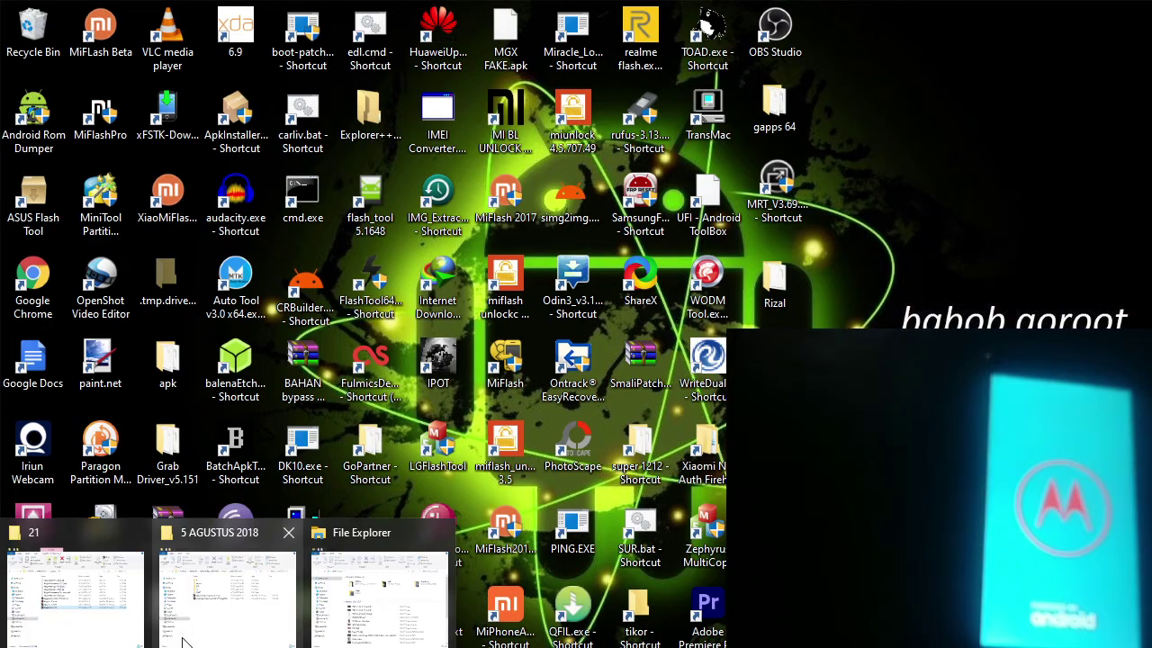
mouse_move(254, 589)
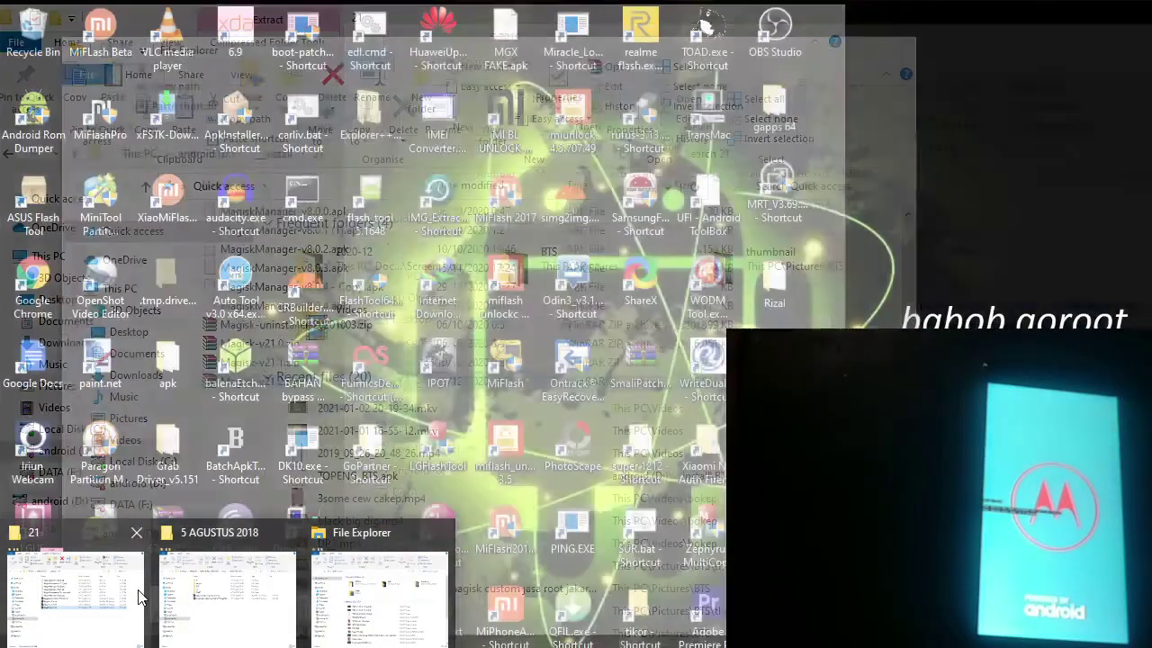
left_click(140, 597)
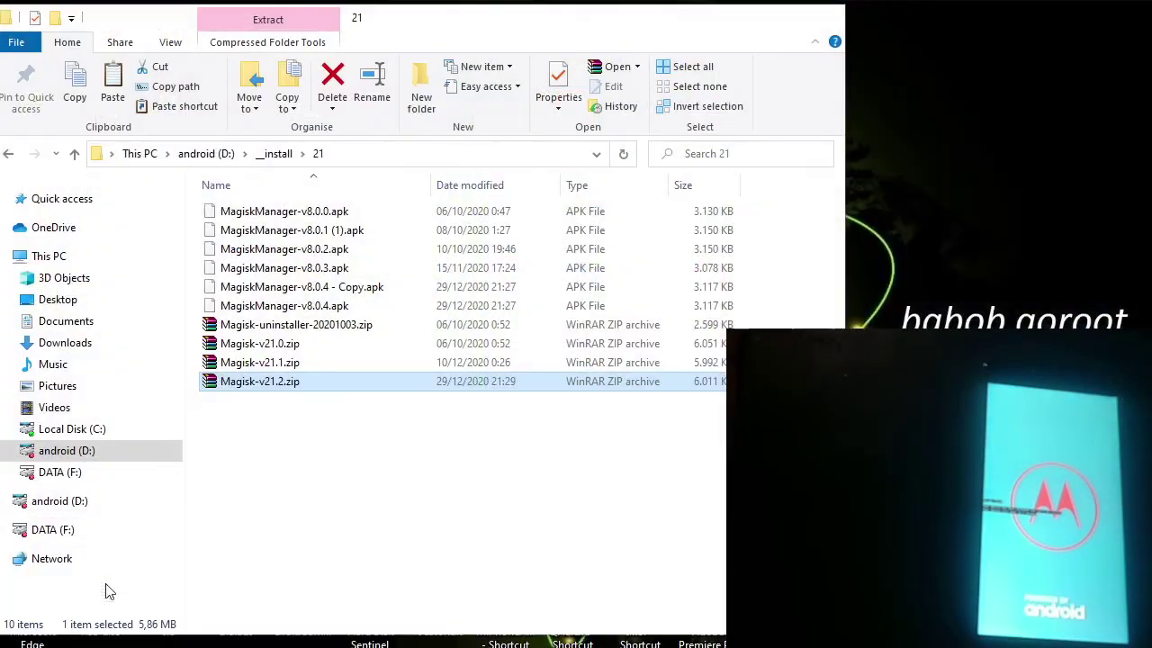
left_click(344, 294)
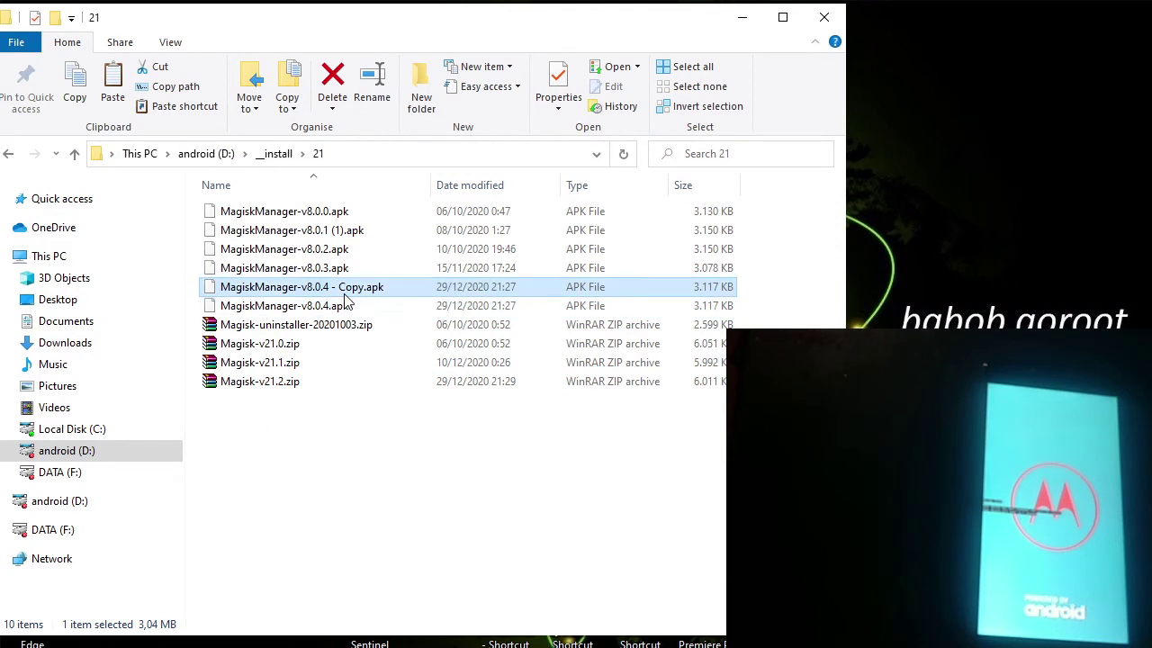
key("Delete")
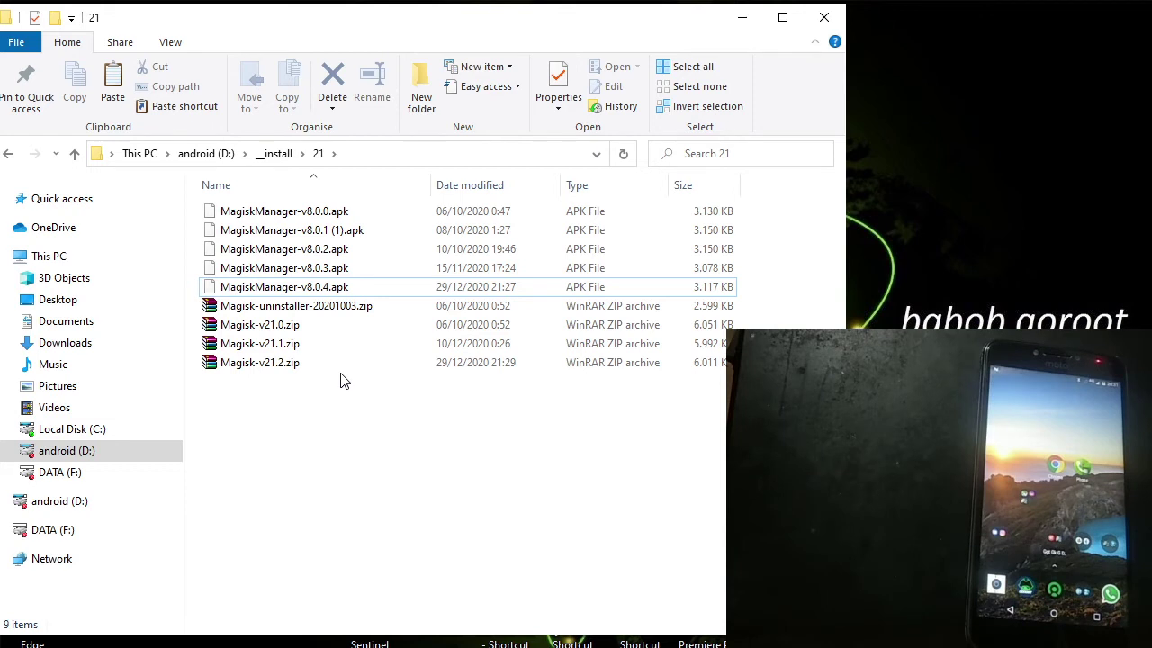
Copy MagiskManager-v8.0.4.apk and open the Internal shared storage of the Moto E (4) Plus
right_click(342, 286)
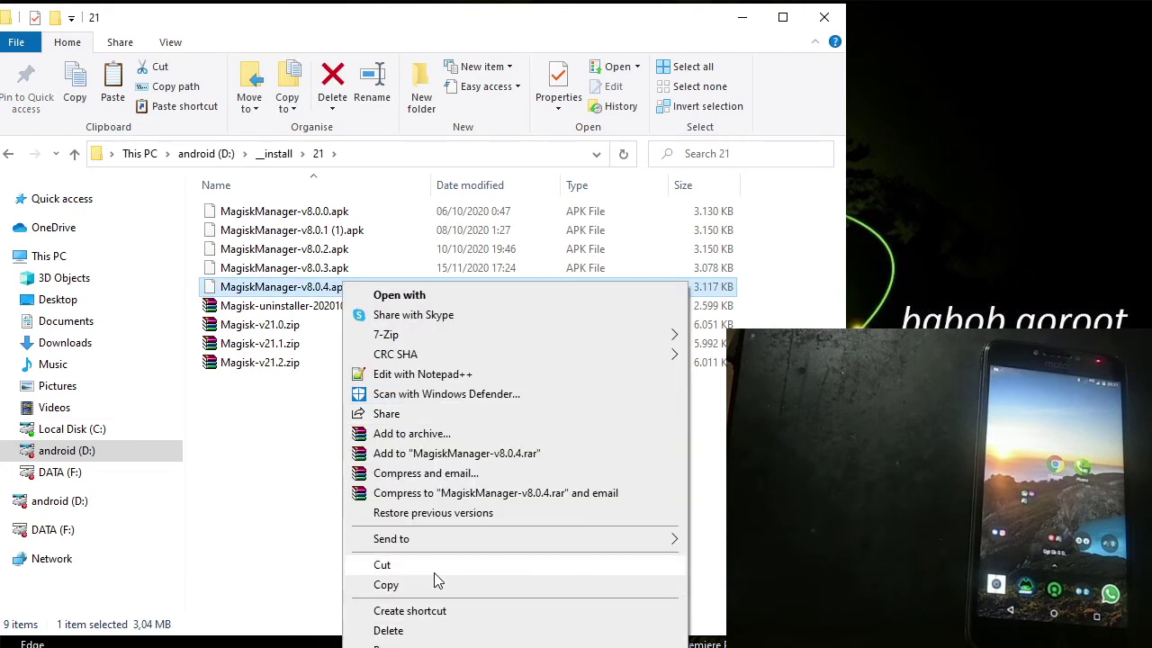
left_click(435, 586)
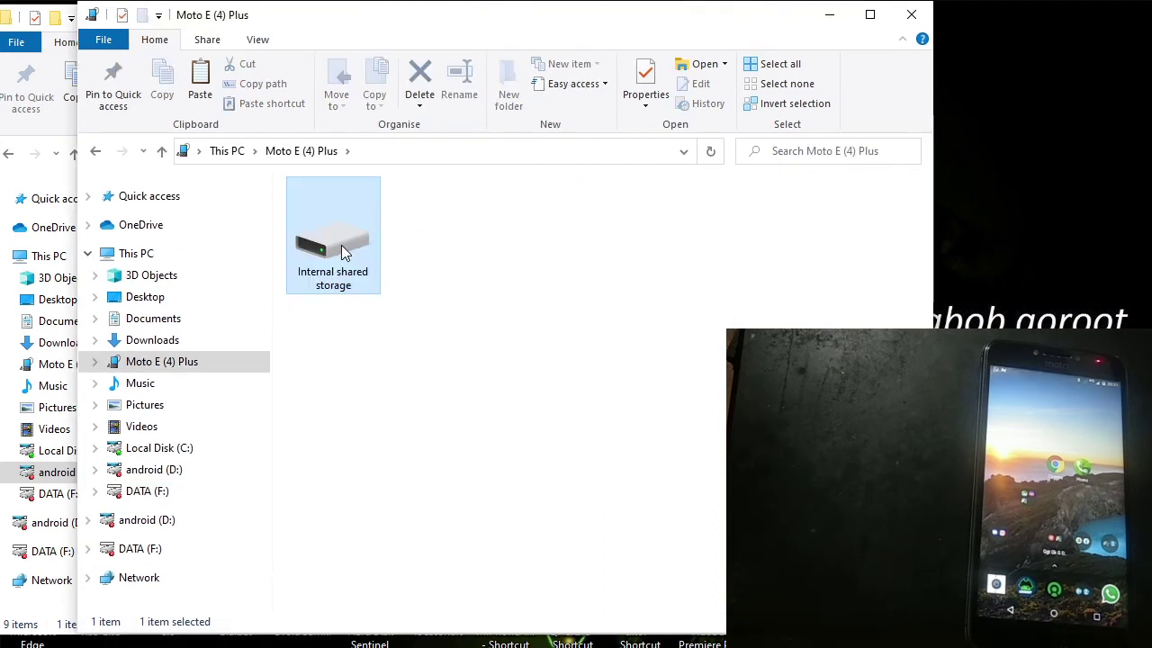
double_click(341, 244)
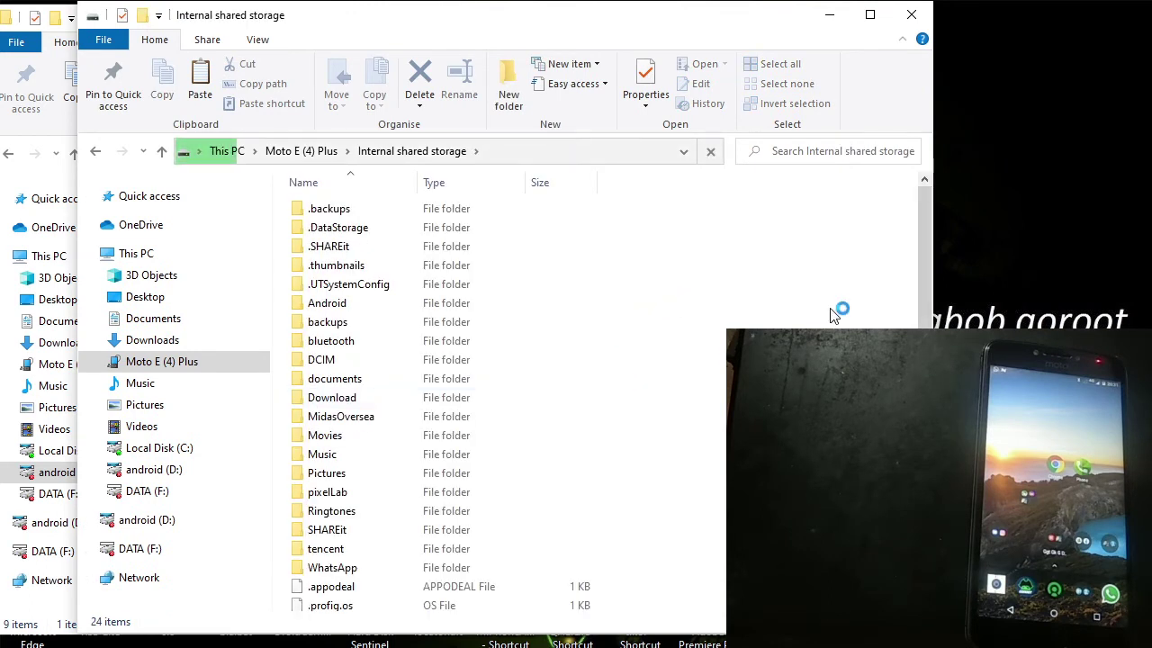
Create a folder named APK in the phone's internal shared storage and paste MagiskManager-v8.0.4.apk into it
scroll(836, 311, "down", 4)
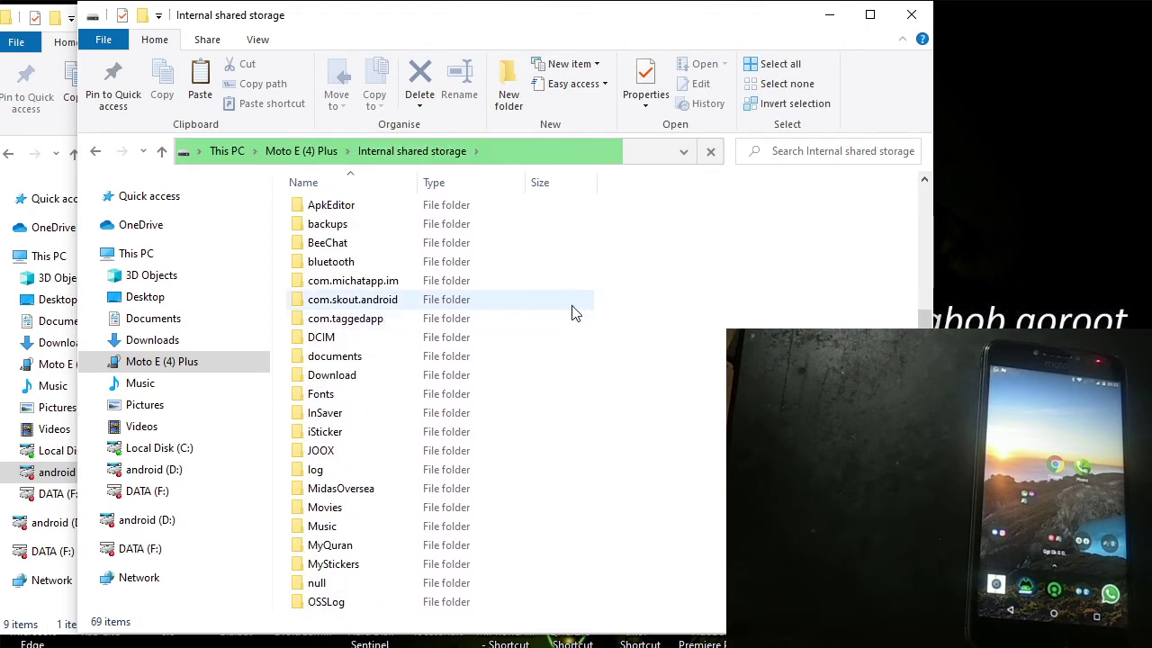
right_click(695, 315)
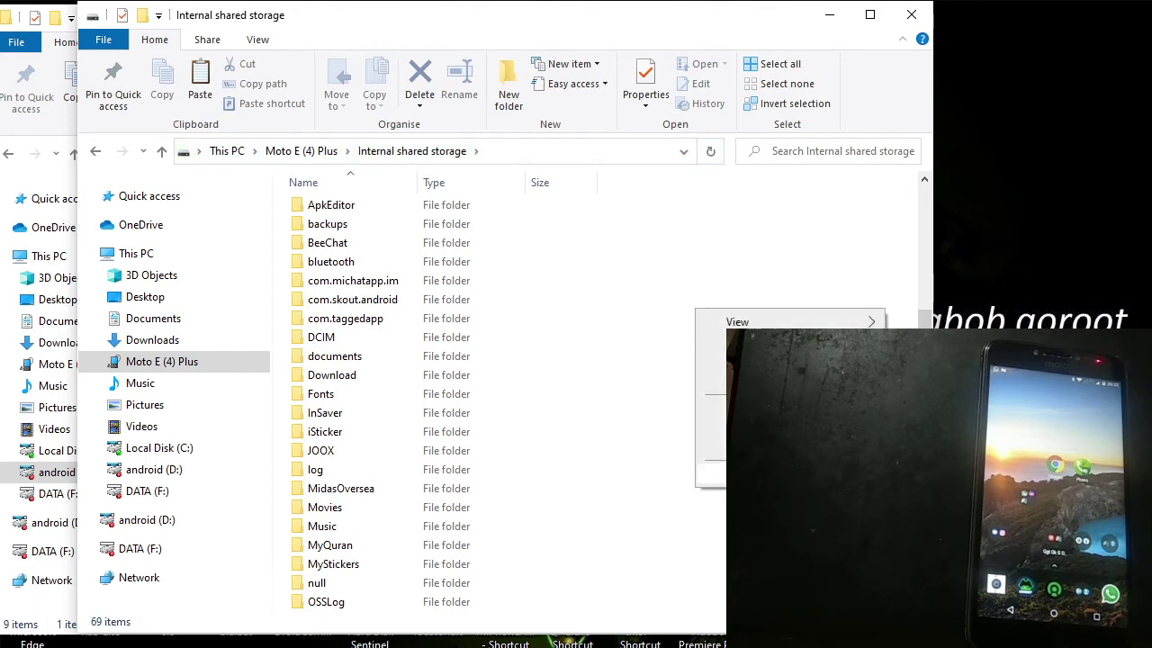
type("wf")
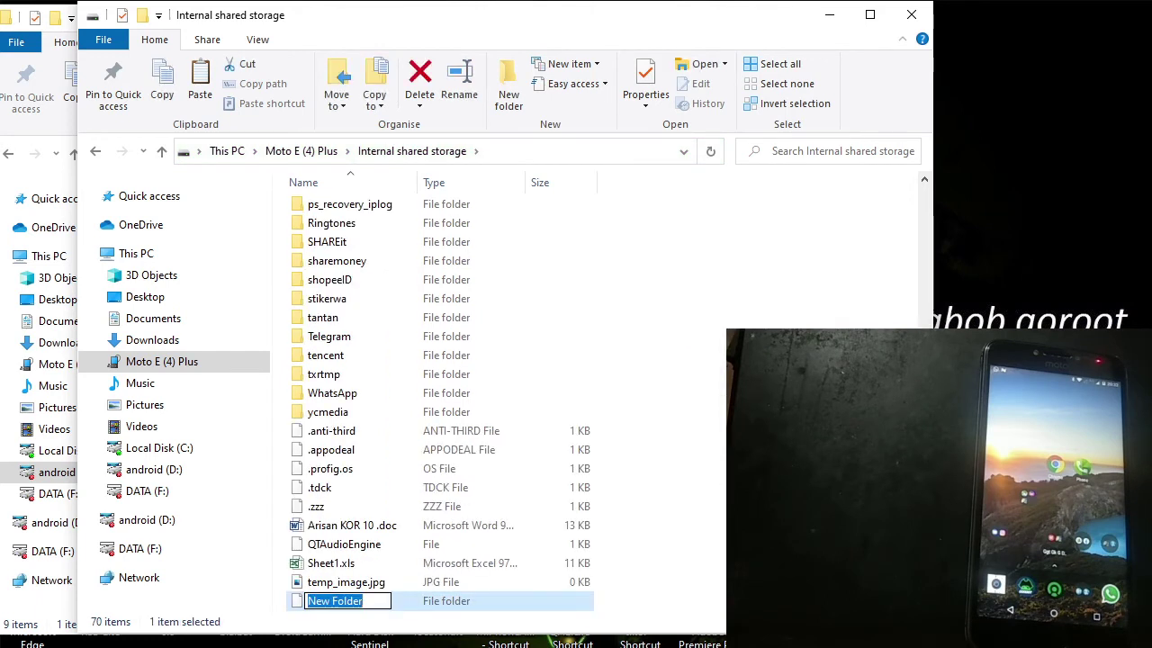
type("APK")
key("Return")
key("Return")
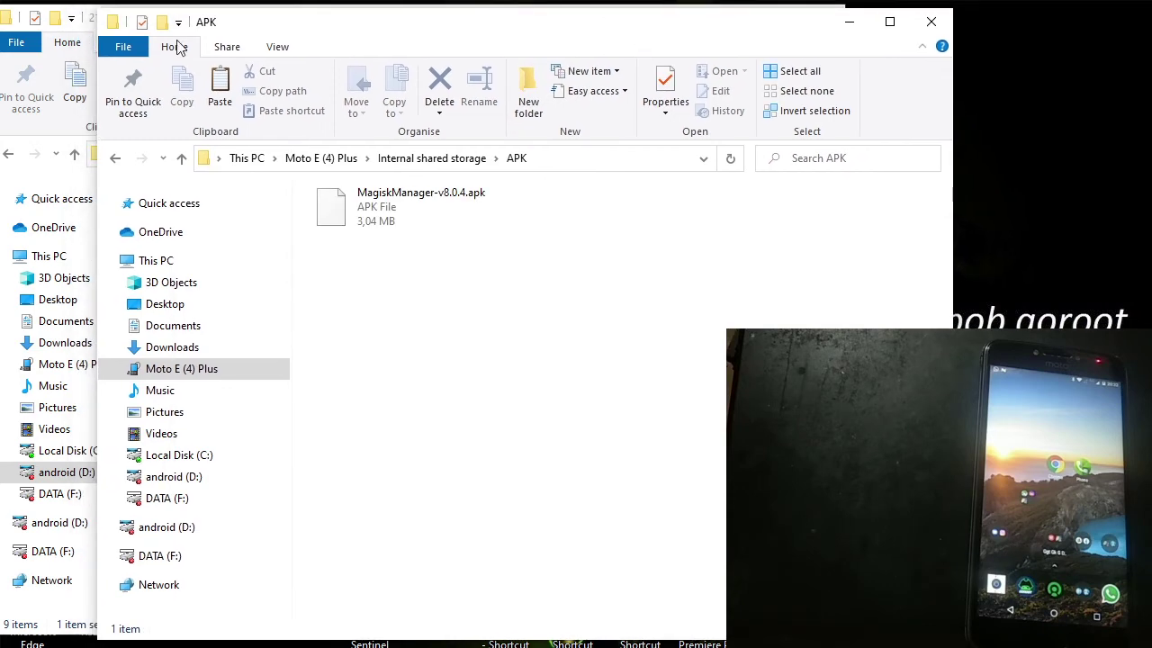
Open the __install folder on drive D: and select Root Checker_2.apk
left_click(86, 61)
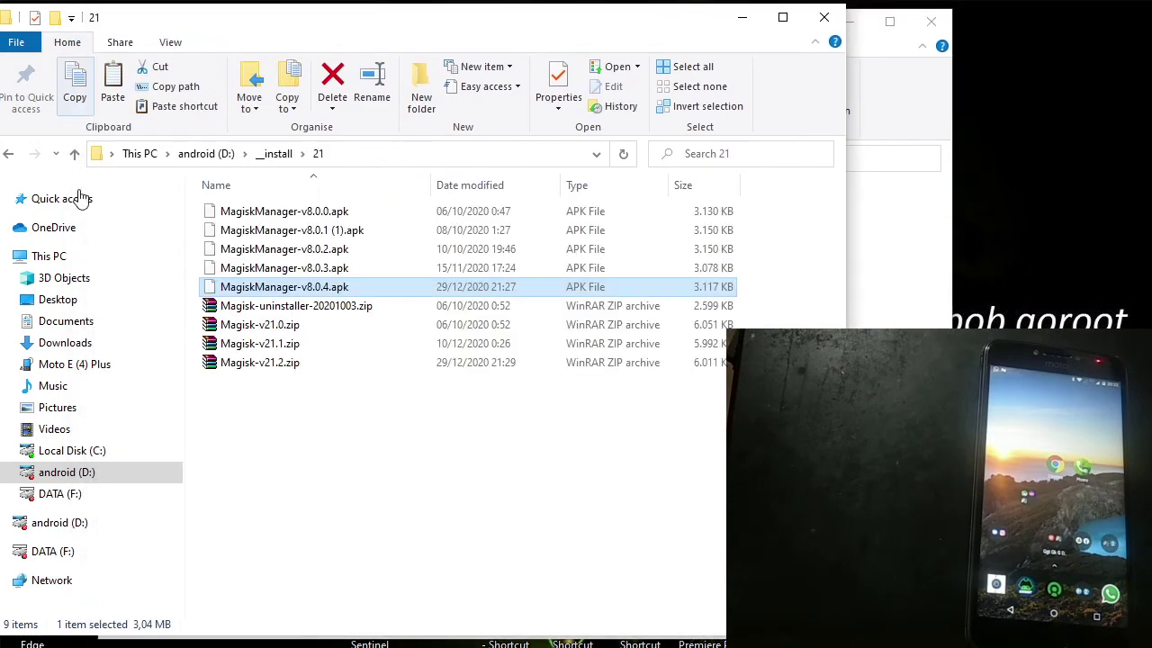
left_click(72, 473)
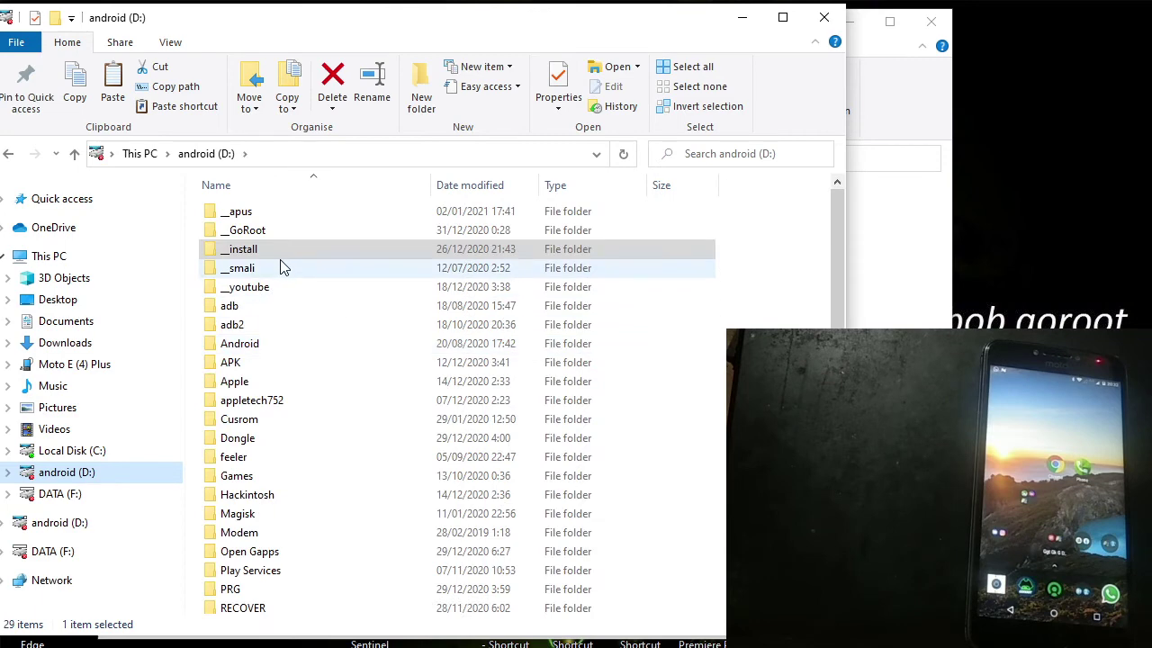
double_click(282, 253)
key("r")
key("r")
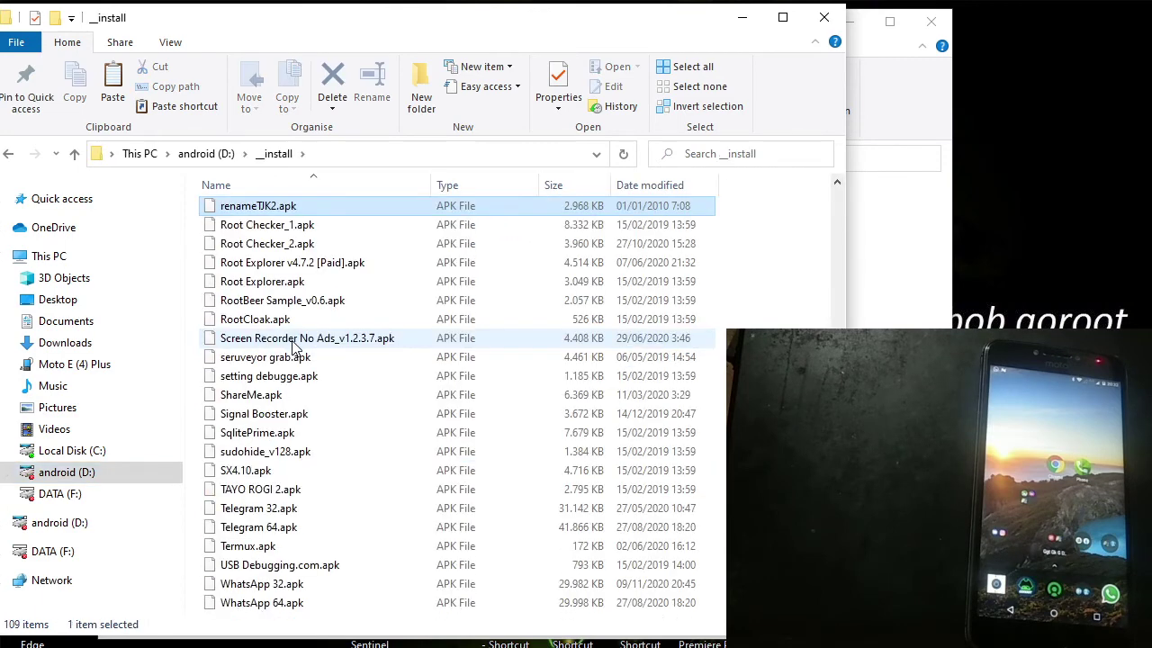
left_click(335, 244)
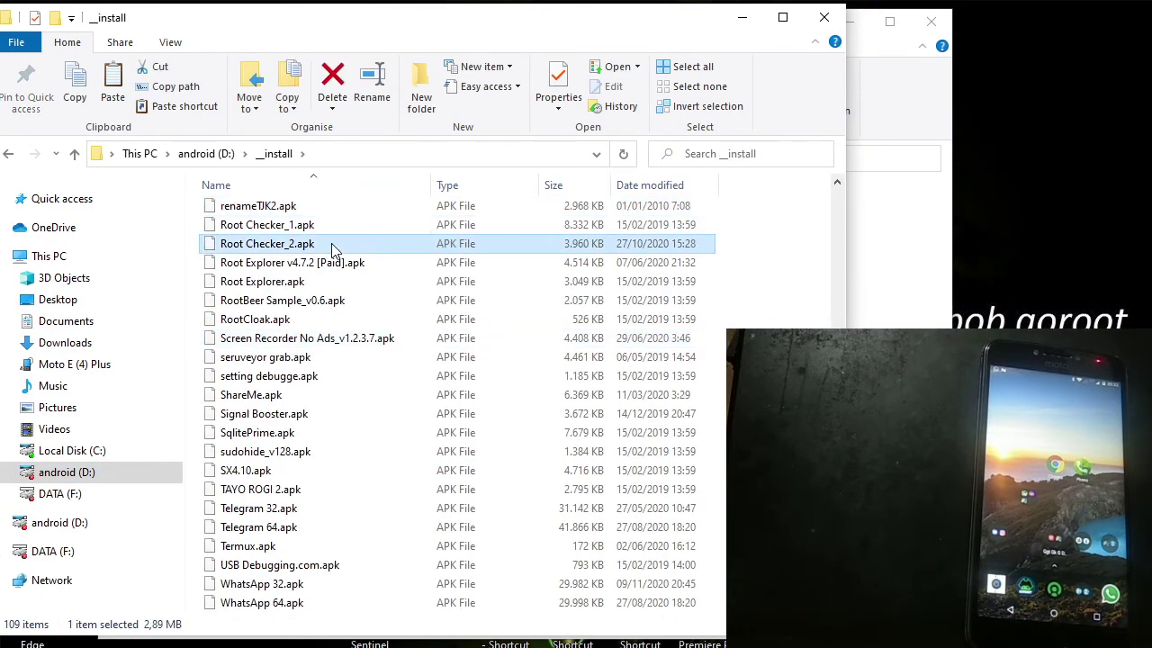
Close the phone's APK folder window and minimize the __install folder window
left_click(880, 218)
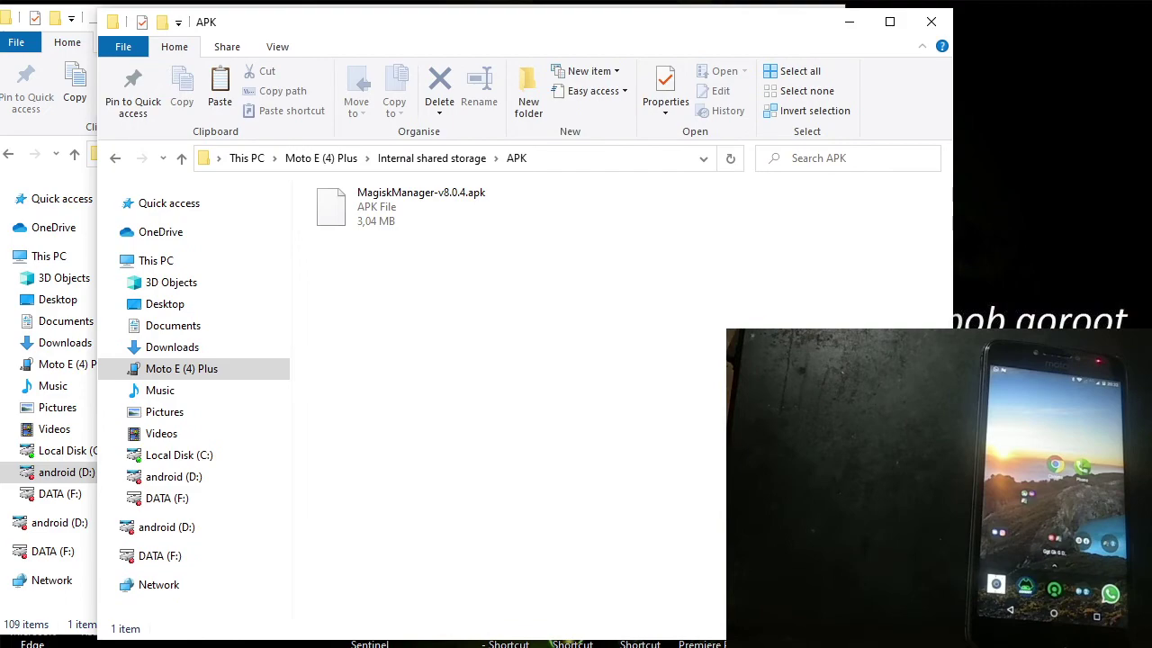
left_click(931, 22)
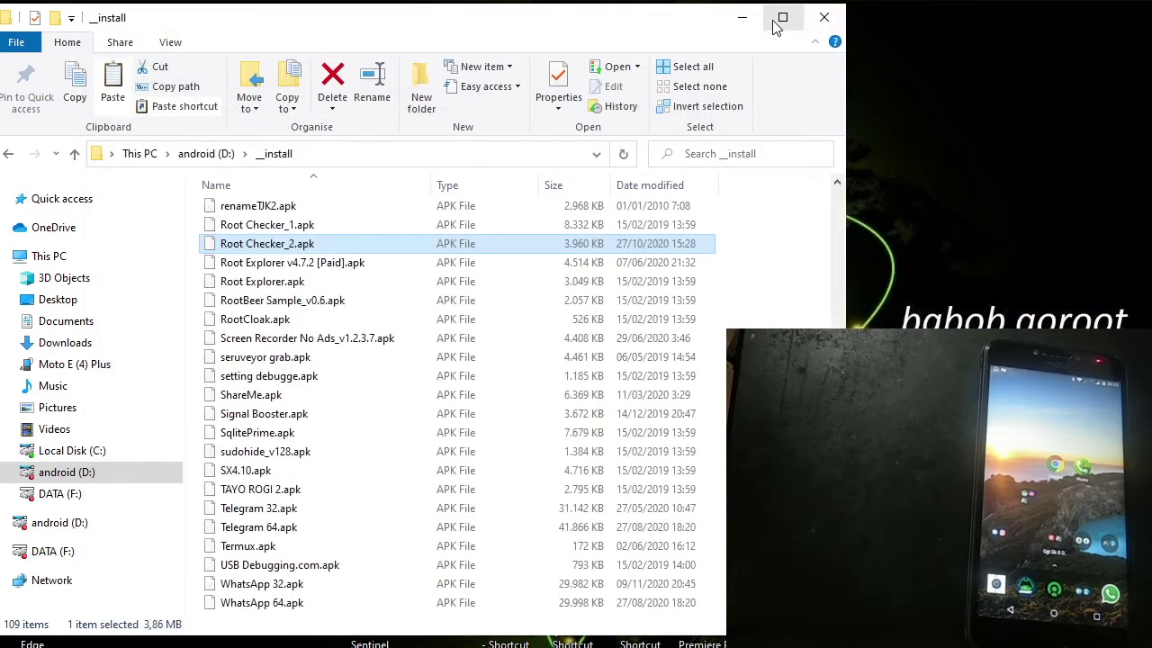
left_click(748, 23)
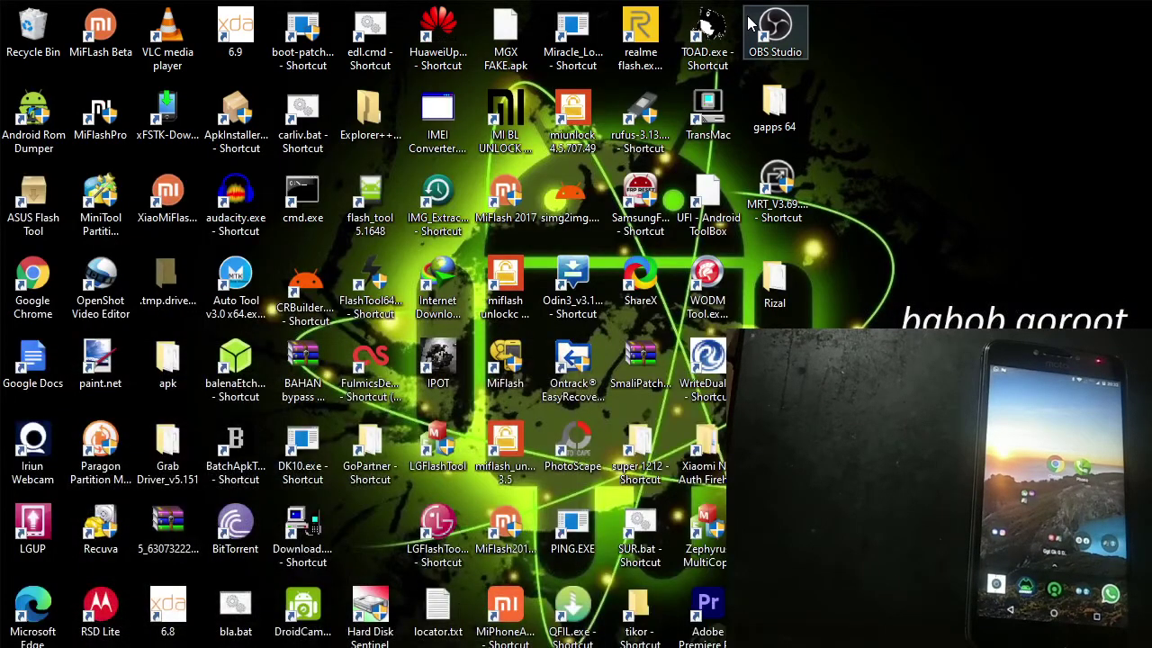